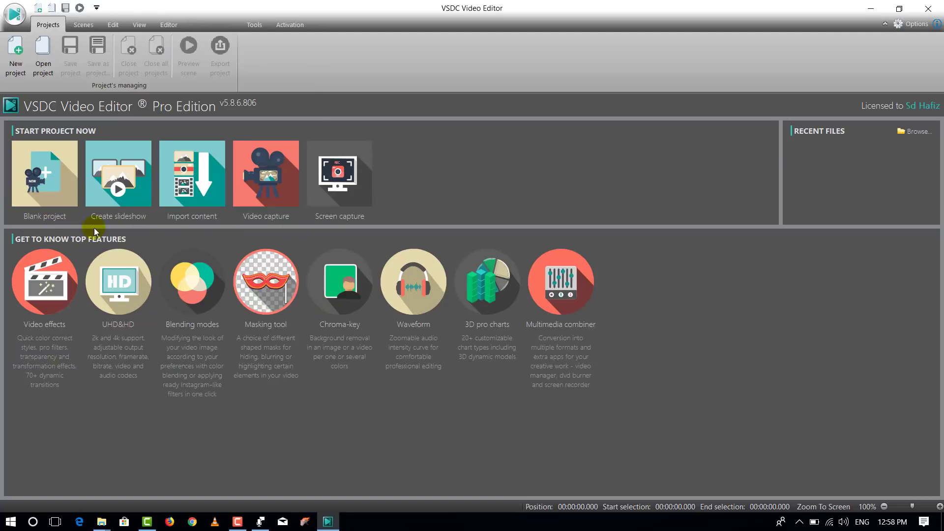
Create a blank project at Full HD 1920x1080 resolution and 25 fps
{"action": "left_click", "coordinate": [54, 184]}
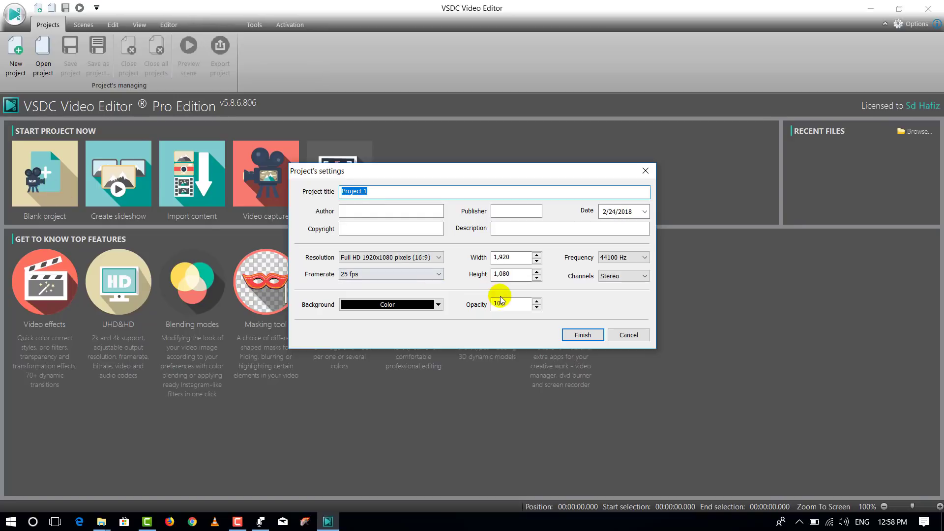
{"action": "left_click", "coordinate": [583, 335]}
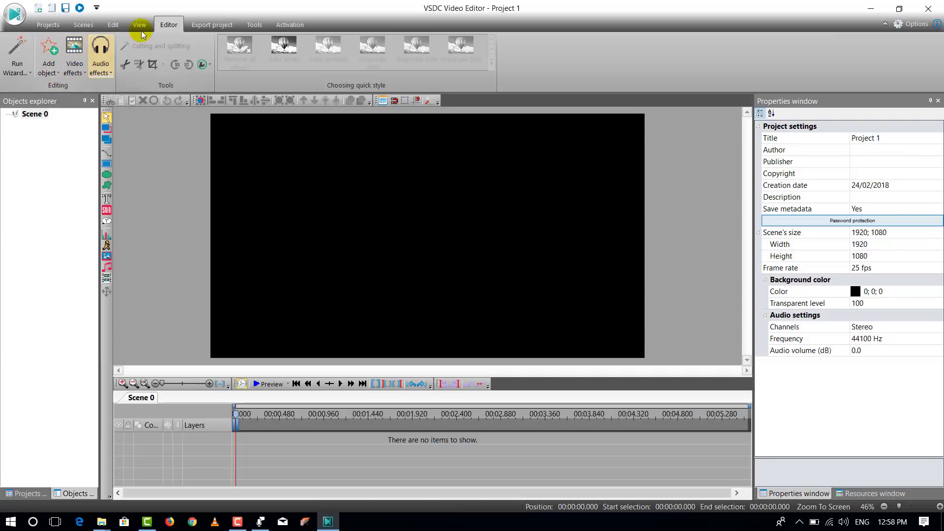
{"action": "left_click", "coordinate": [84, 26]}
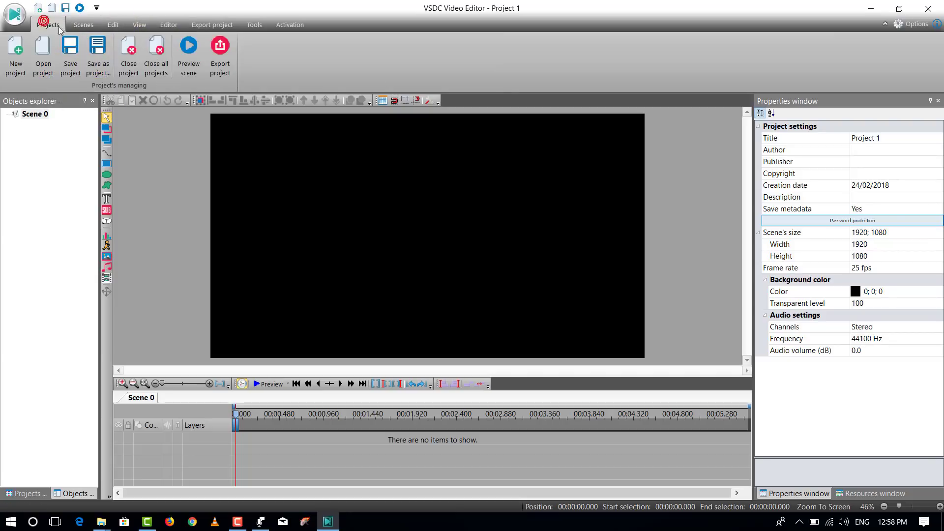
{"action": "left_click", "coordinate": [114, 26]}
{"action": "left_click", "coordinate": [142, 24]}
{"action": "left_click", "coordinate": [171, 27]}
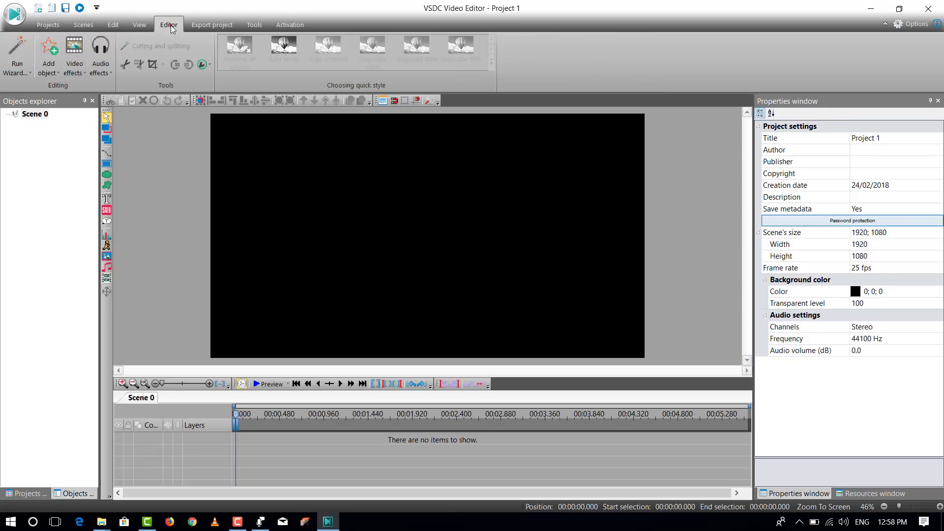
Add the Telugu Tech Tuts New Intro video from its Desktop folder to the scene, starting from the cursor position
{"action": "left_click", "coordinate": [50, 74]}
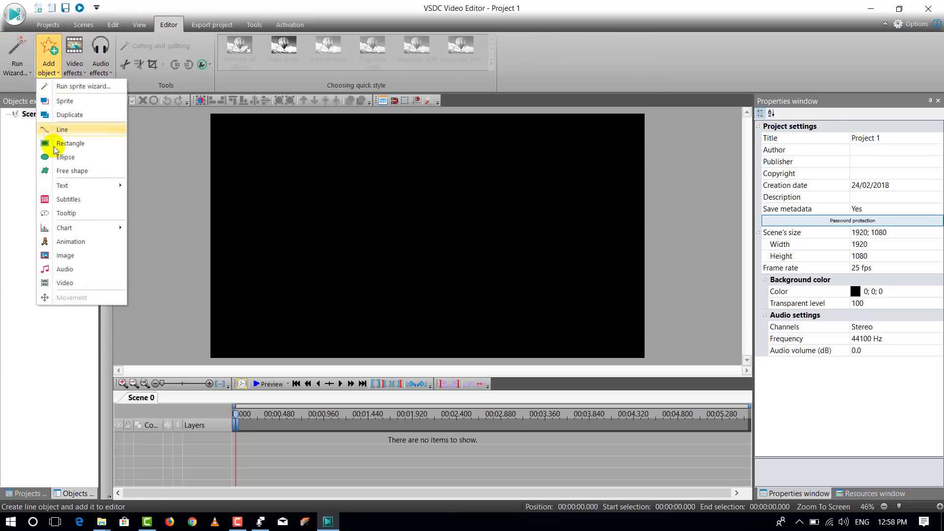
{"action": "left_click", "coordinate": [64, 283]}
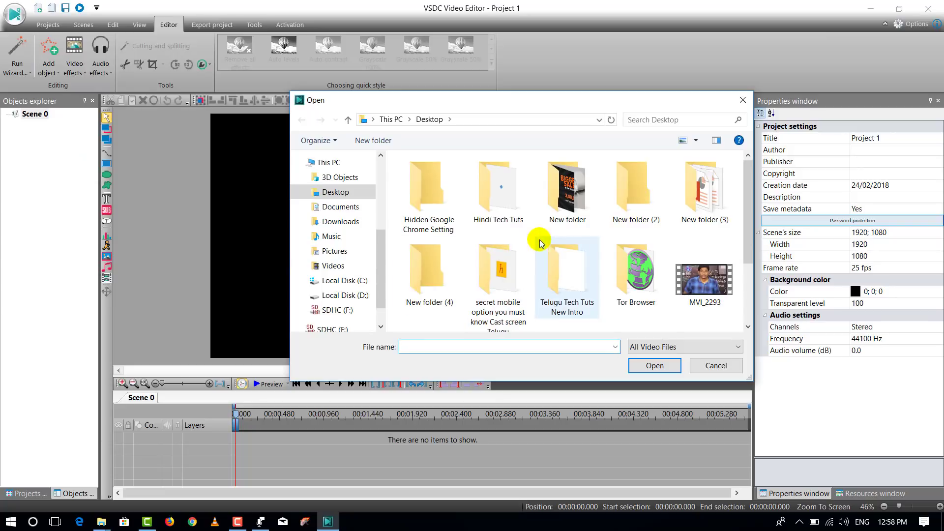
{"action": "scroll", "coordinate": [524, 287], "scroll_direction": "down", "scroll_amount": 2}
{"action": "scroll", "coordinate": [511, 221], "scroll_direction": "up", "scroll_amount": 2}
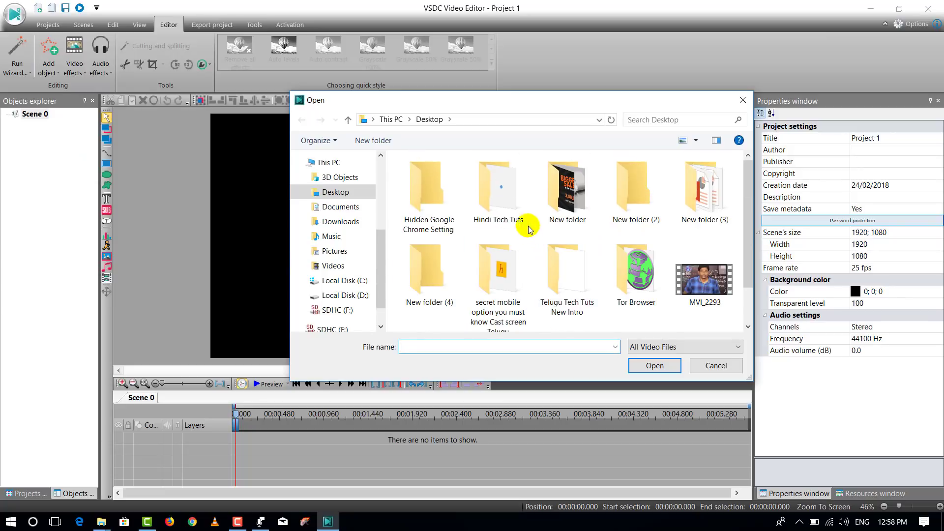
{"action": "scroll", "coordinate": [556, 216], "scroll_direction": "down", "scroll_amount": 1}
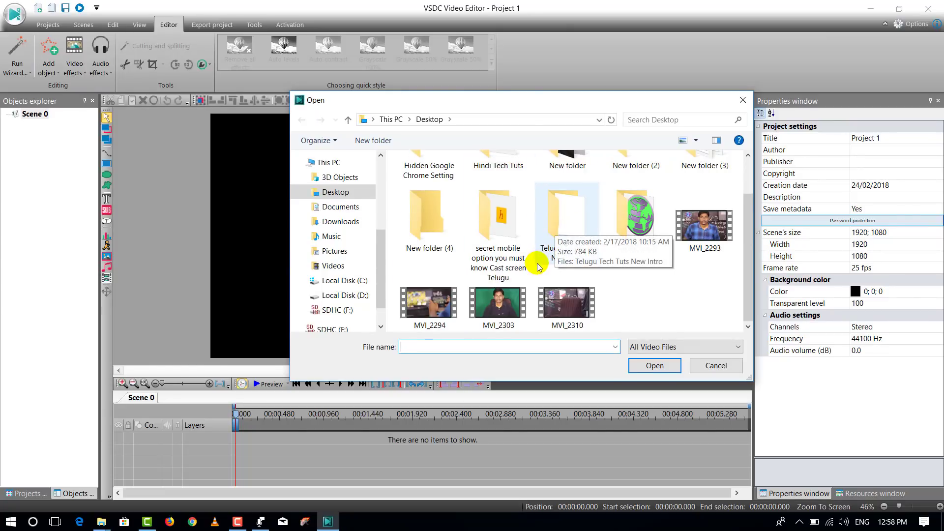
{"action": "scroll", "coordinate": [626, 270], "scroll_direction": "up", "scroll_amount": 1}
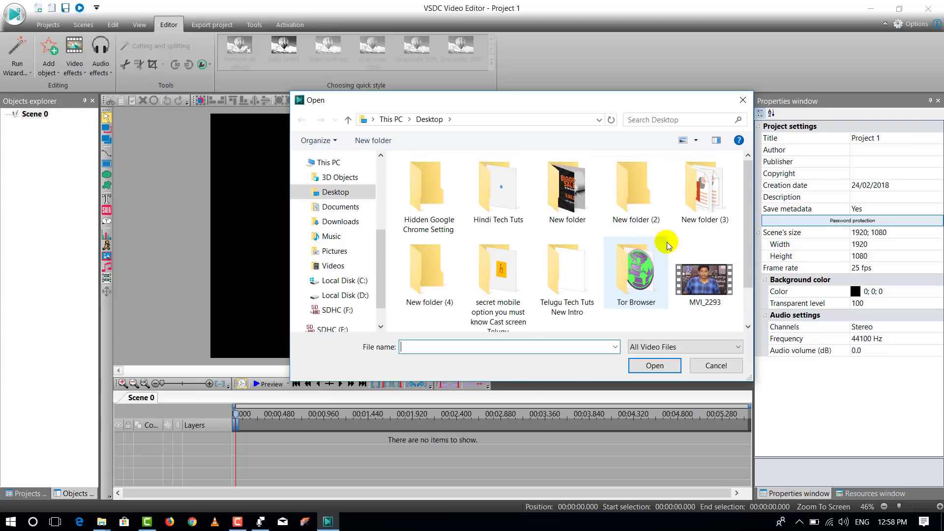
{"action": "double_click", "coordinate": [565, 275]}
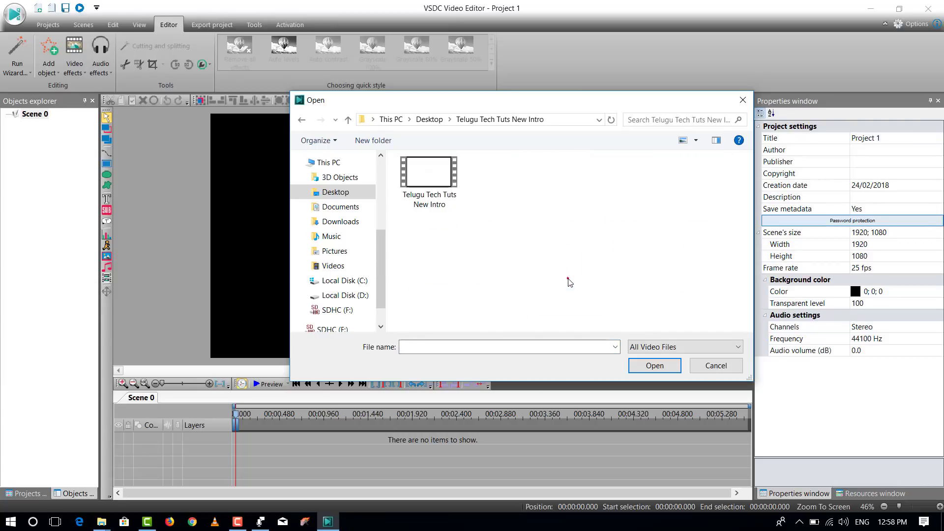
{"action": "double_click", "coordinate": [443, 189]}
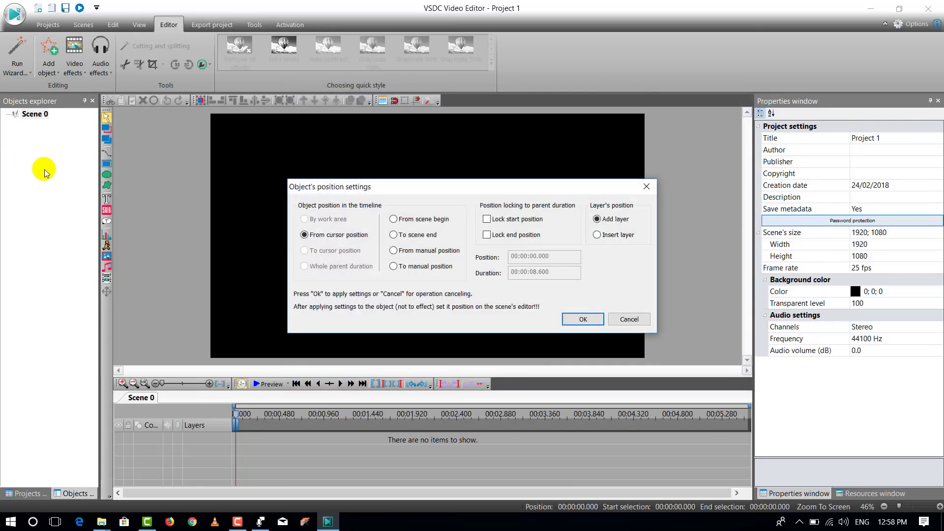
{"action": "left_click", "coordinate": [588, 320]}
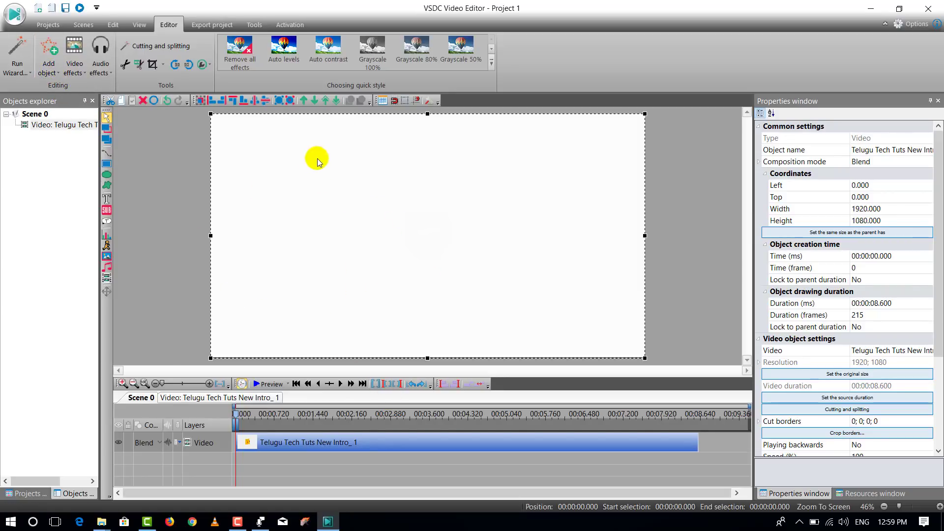
Add the MVI_2303 video from the Desktop as a new layer and stretch the intro clip to the same length
{"action": "left_click", "coordinate": [48, 52]}
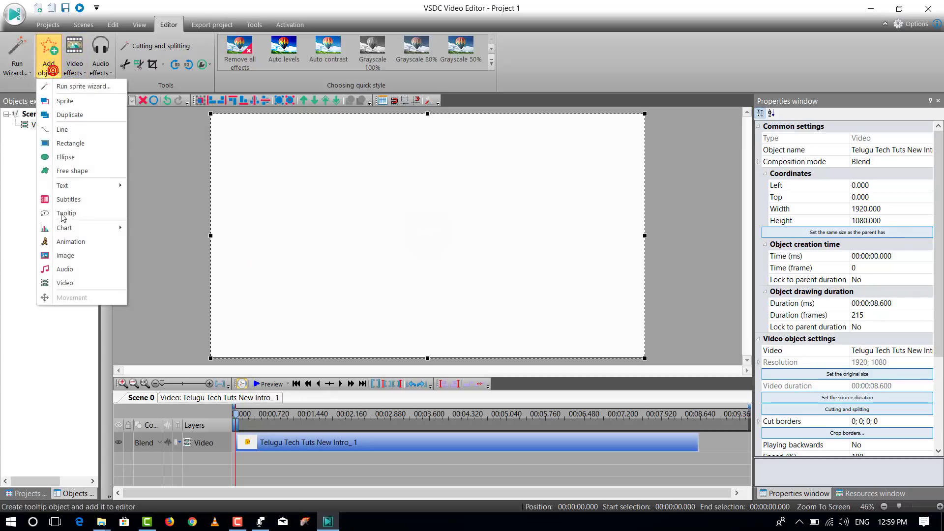
{"action": "left_click", "coordinate": [74, 284]}
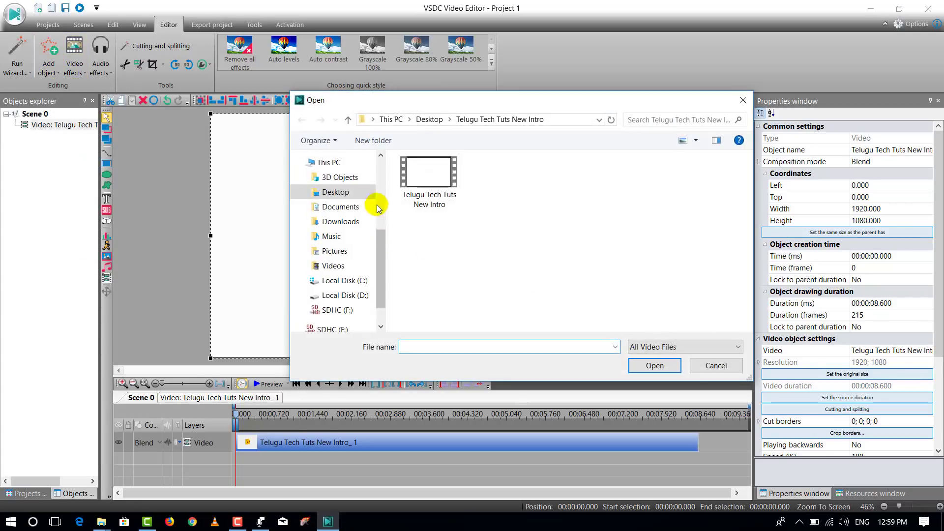
{"action": "left_click", "coordinate": [336, 192]}
{"action": "left_click", "coordinate": [492, 304]}
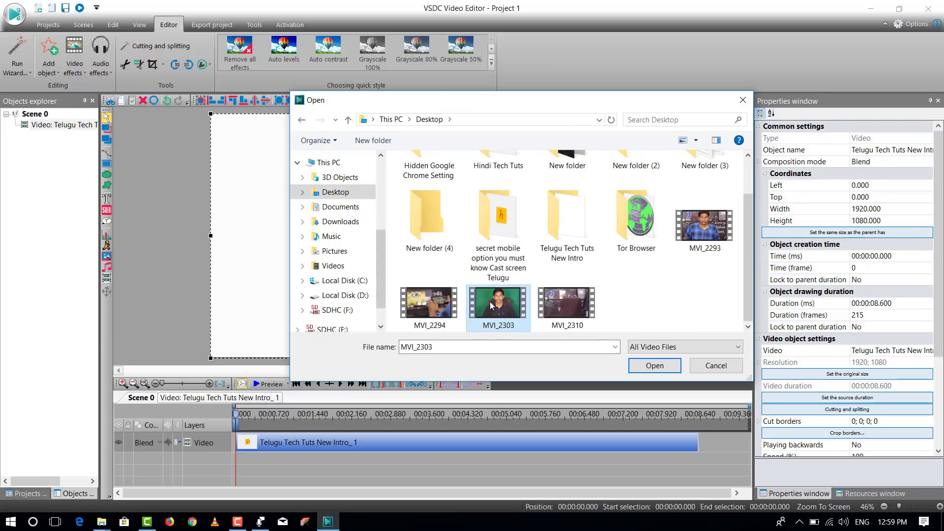
{"action": "left_click", "coordinate": [655, 365]}
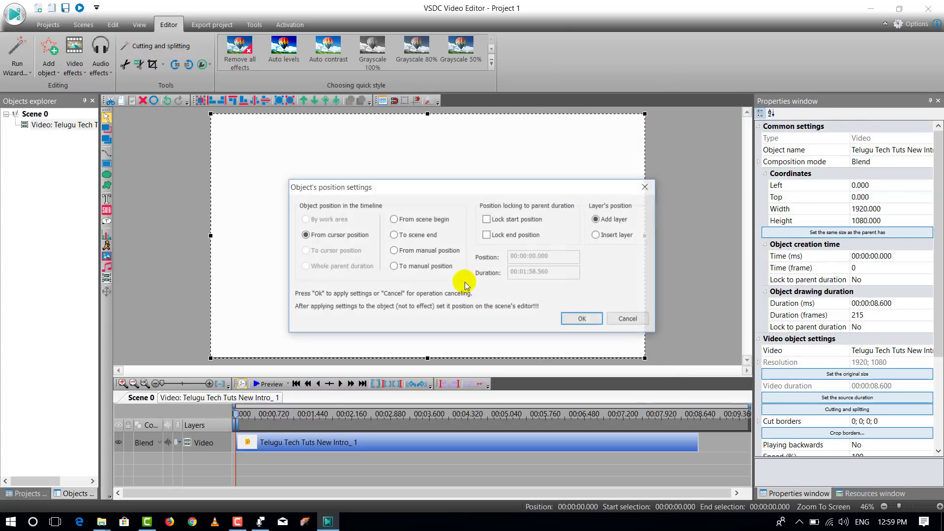
{"action": "left_click", "coordinate": [570, 319]}
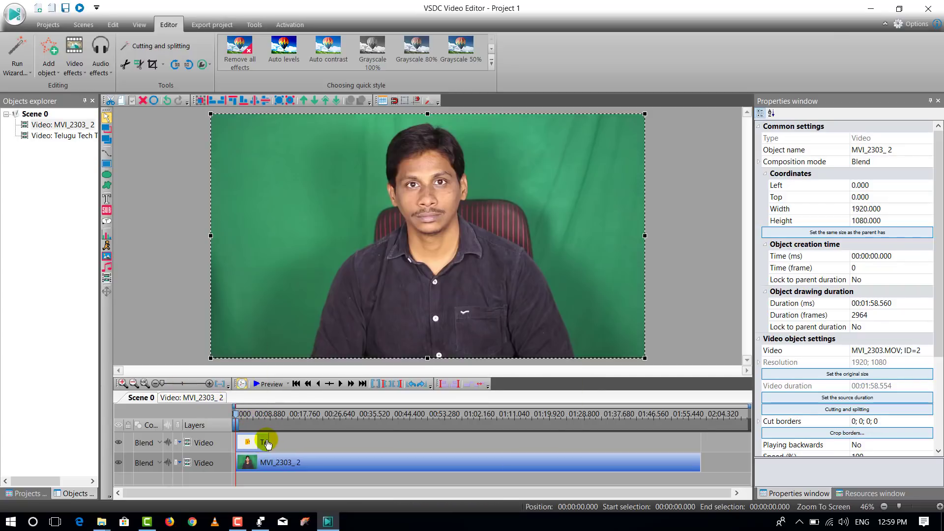
{"action": "left_click_drag", "start_coordinate": [267, 441], "coordinate": [700, 445]}
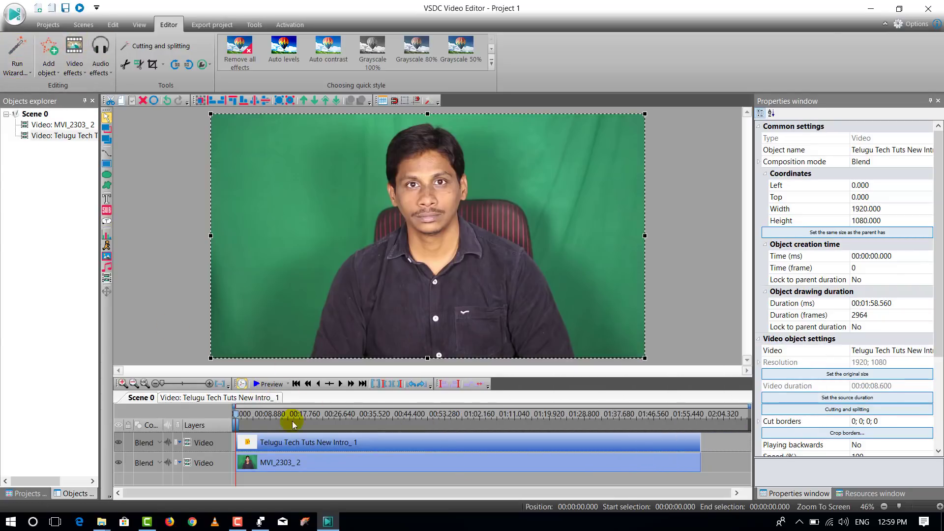
Apply the Background remover transparency effect to the MVI_2303 clip with the default position settings
{"action": "left_click", "coordinate": [356, 470]}
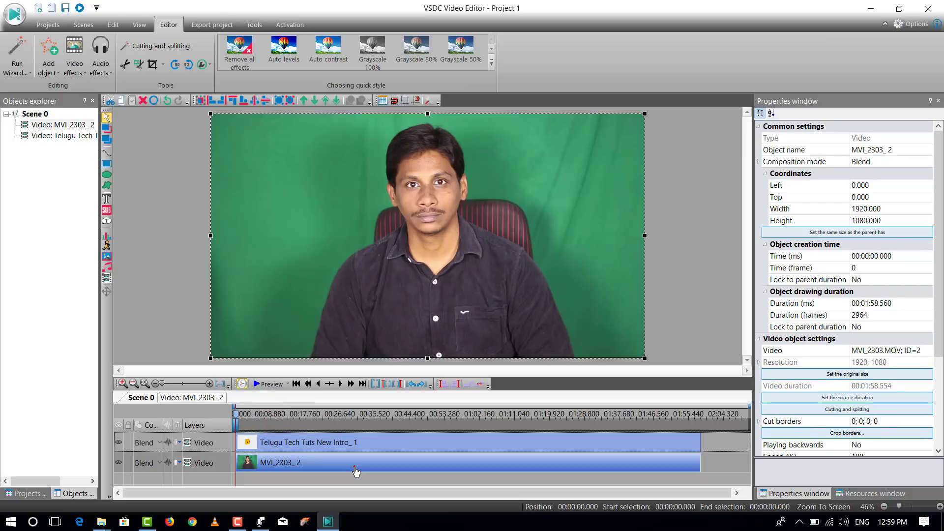
{"action": "left_click", "coordinate": [77, 70]}
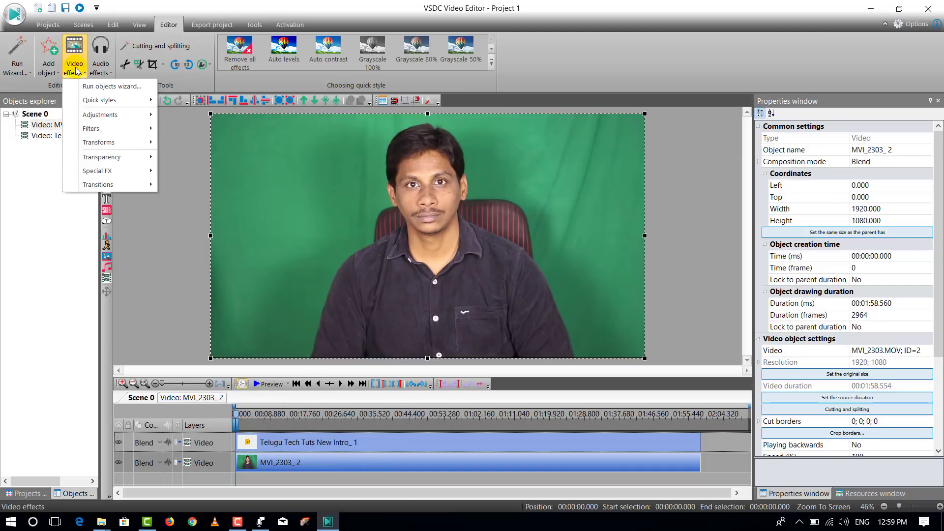
{"action": "mouse_move", "coordinate": [101, 158]}
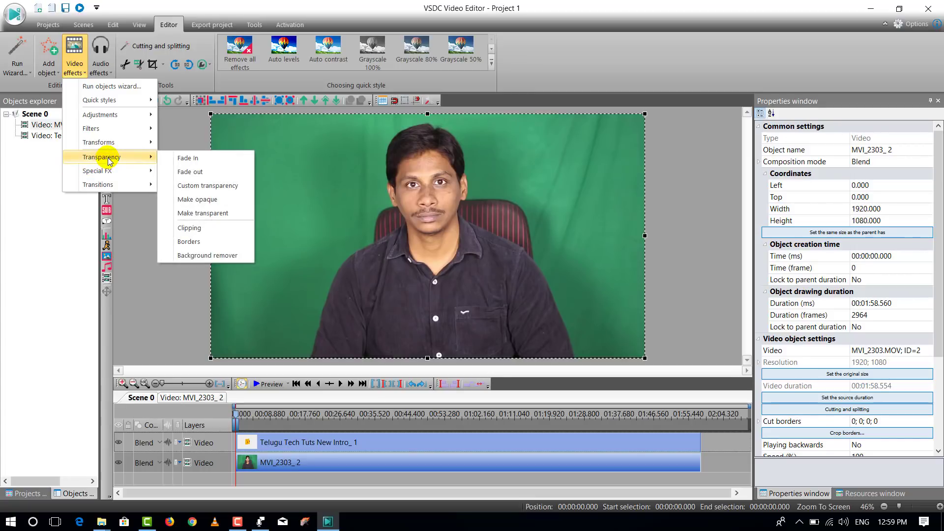
{"action": "left_click", "coordinate": [222, 257]}
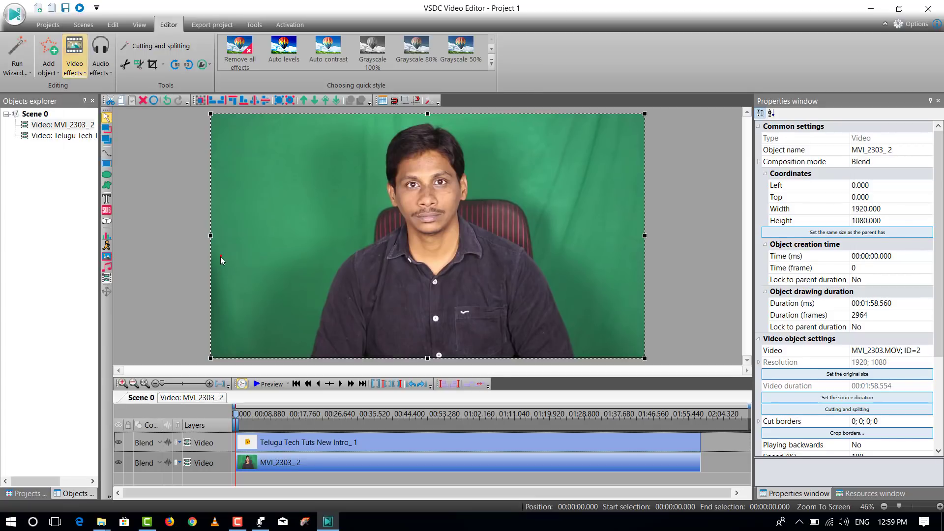
{"action": "left_click", "coordinate": [583, 321]}
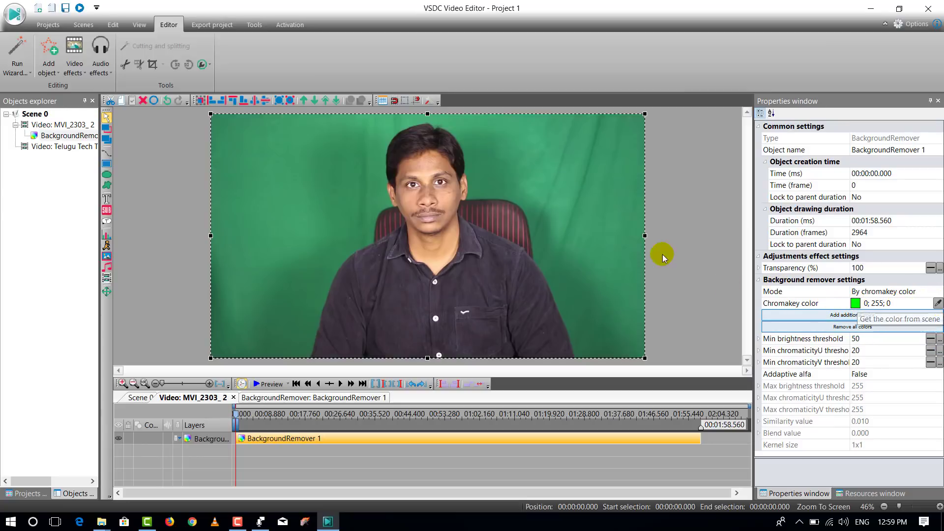
Sample the chromakey color from the green backdrop, then resample it from the dark green beside the person's arm (36; 100; 68)
{"action": "left_click", "coordinate": [938, 304]}
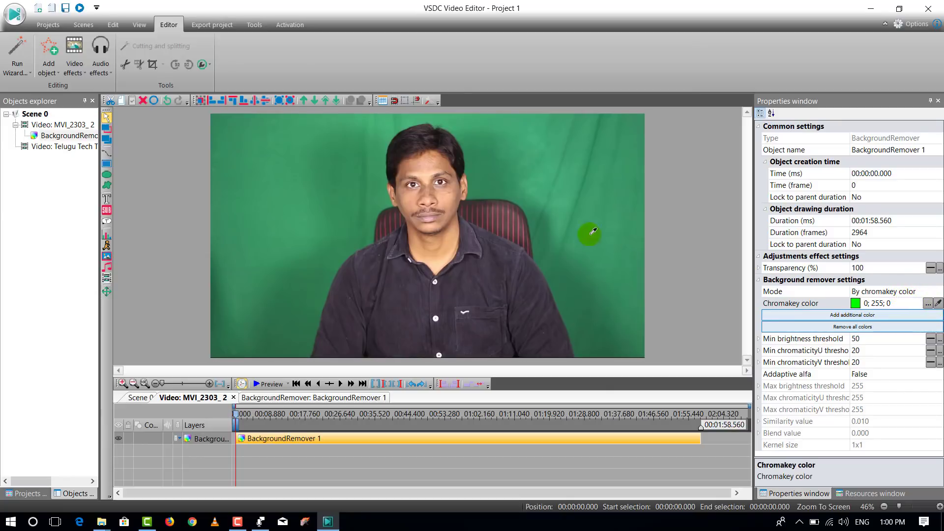
{"action": "left_click", "coordinate": [548, 174]}
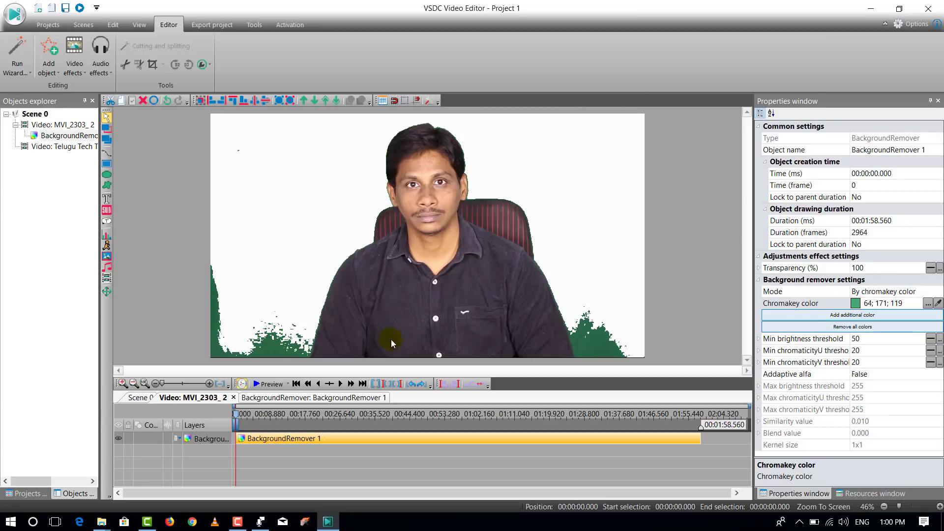
{"action": "left_click", "coordinate": [937, 303]}
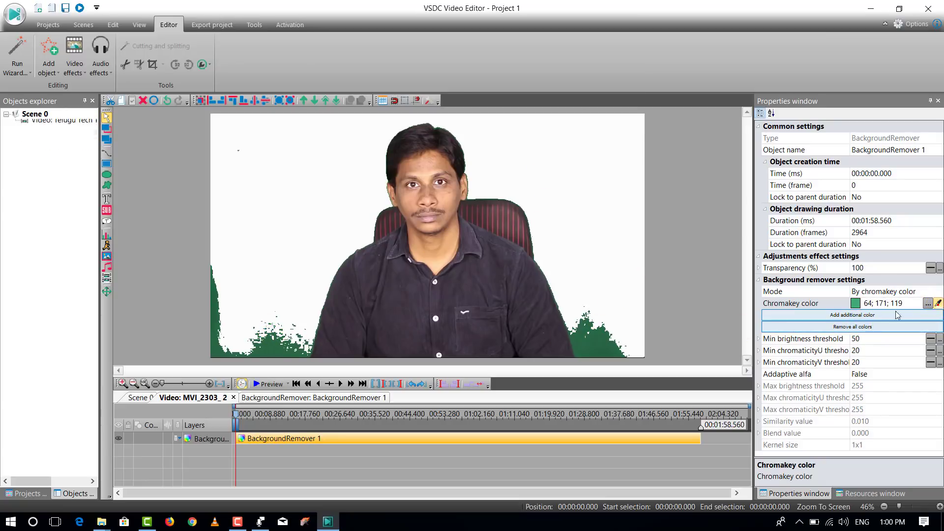
{"action": "left_click", "coordinate": [598, 343]}
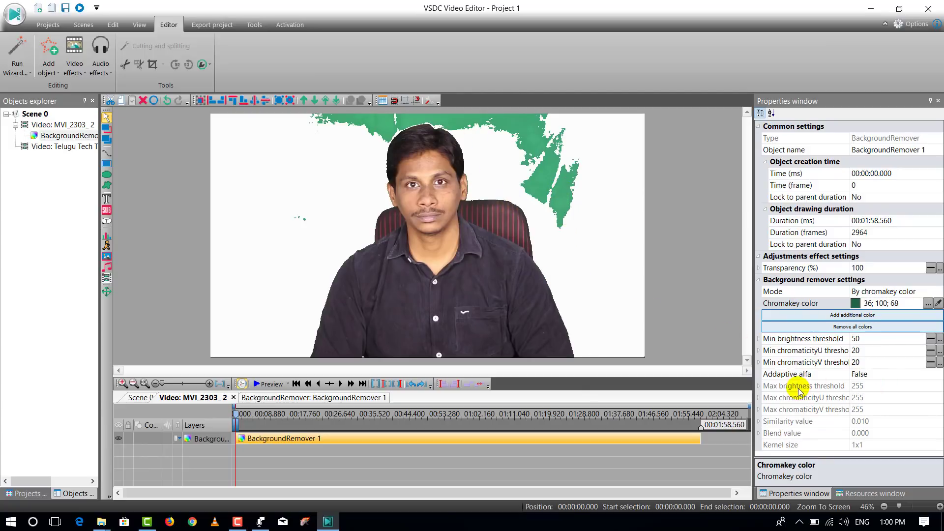
Set the background remover's Addaptive alfa option to True
{"action": "left_click", "coordinate": [790, 375]}
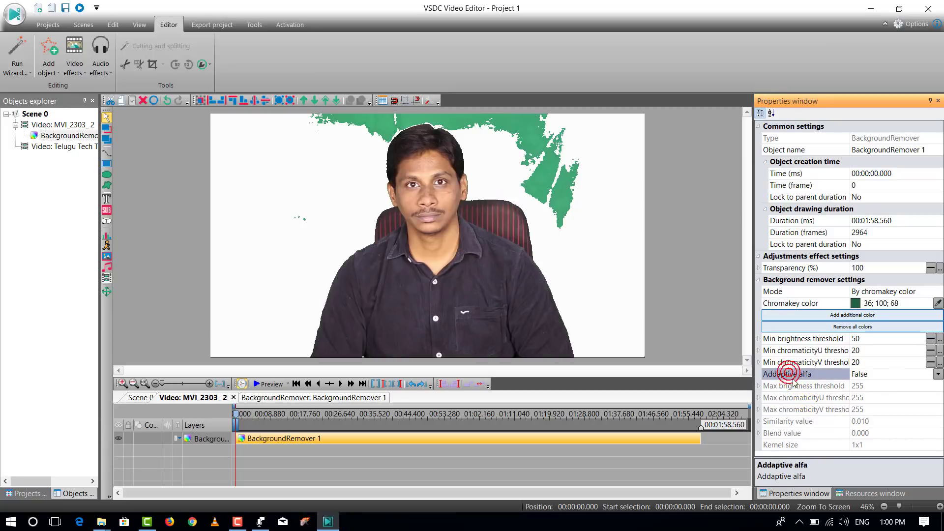
{"action": "left_click", "coordinate": [938, 375]}
{"action": "left_click", "coordinate": [867, 387]}
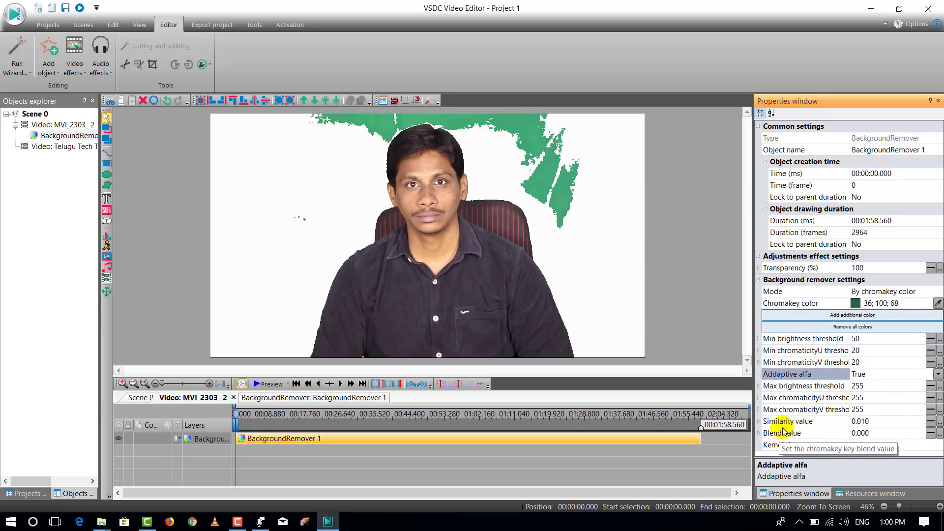
Make the background remover's Blend value a ranged parameter and set it to 0.010; 0.010
{"action": "left_click", "coordinate": [930, 434]}
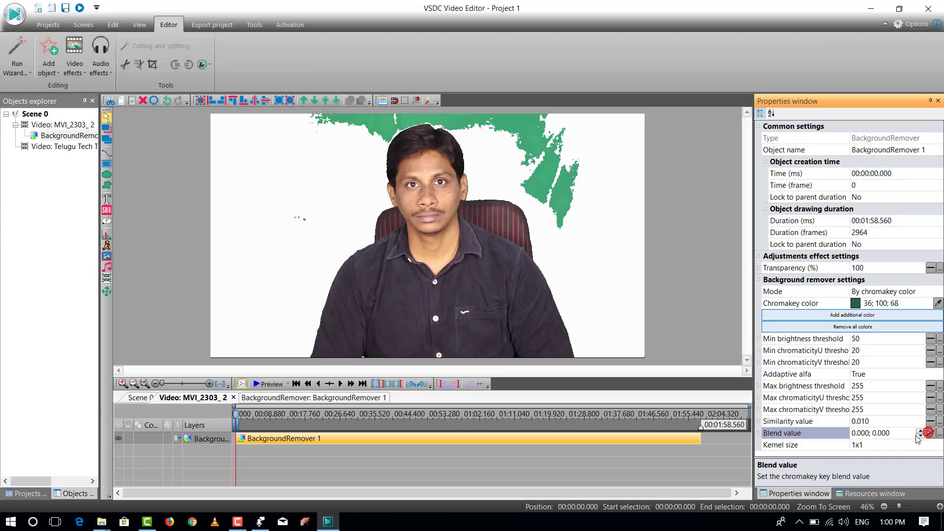
{"action": "left_click", "coordinate": [920, 432]}
{"action": "left_click", "coordinate": [920, 432]}
{"action": "left_click", "coordinate": [920, 432]}
{"action": "left_click", "coordinate": [921, 431]}
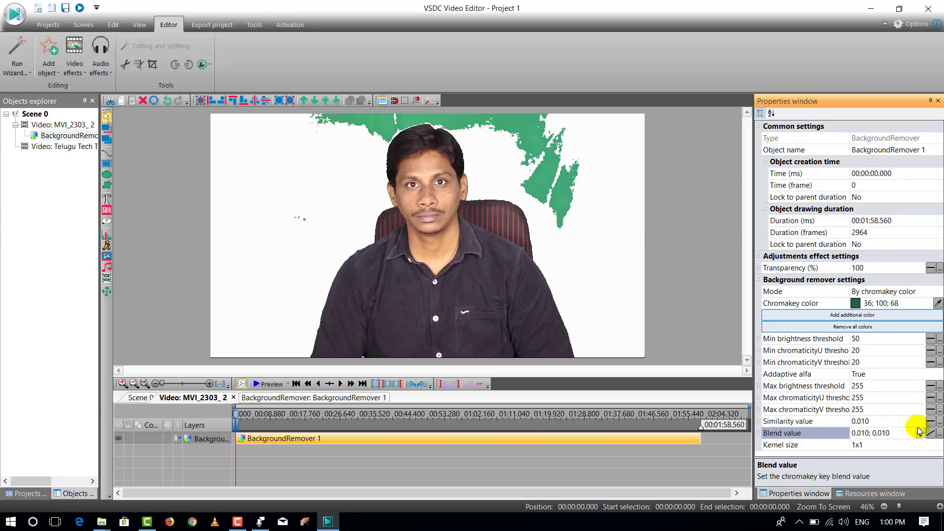
Try to raise the background remover's Max chromaticityV threshold
{"action": "left_click", "coordinate": [898, 422]}
{"action": "left_click", "coordinate": [556, 440]}
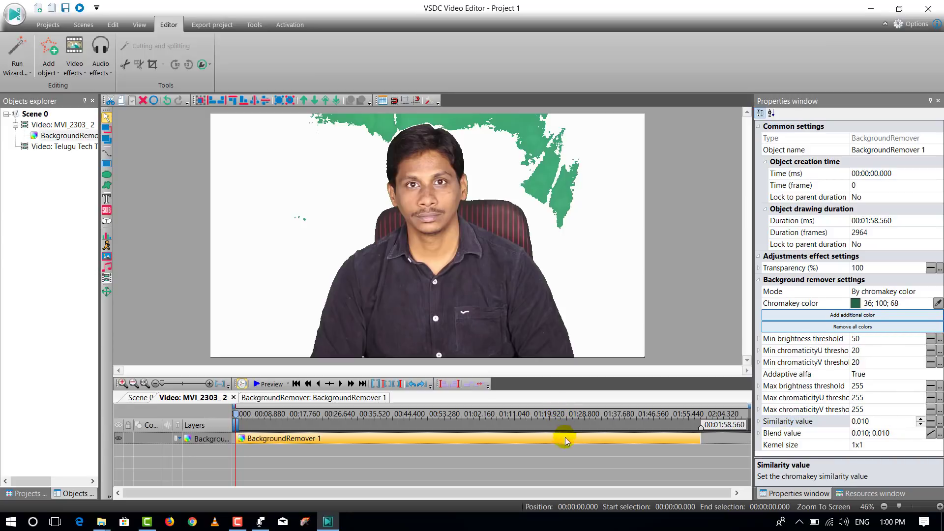
{"action": "left_click", "coordinate": [893, 410]}
{"action": "left_click", "coordinate": [921, 408]}
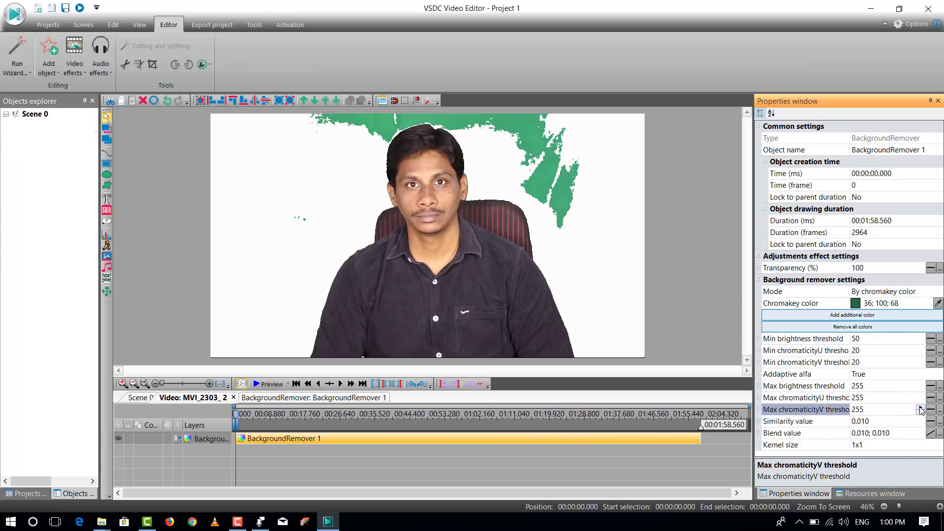
{"action": "left_click", "coordinate": [921, 408]}
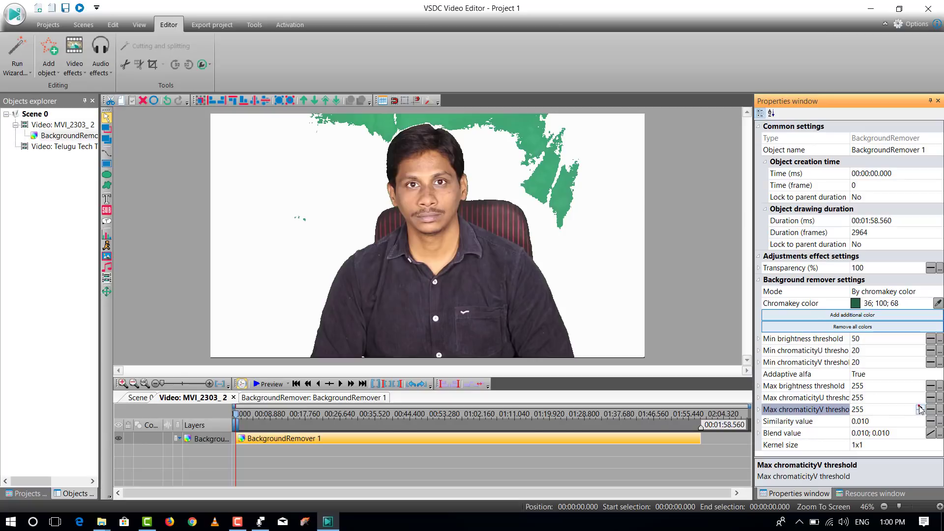
Resample the chromakey color from the leftover green patch beside the person's head (69; 167; 118)
{"action": "left_click", "coordinate": [938, 303]}
{"action": "left_click_drag", "start_coordinate": [937, 306], "coordinate": [586, 175]}
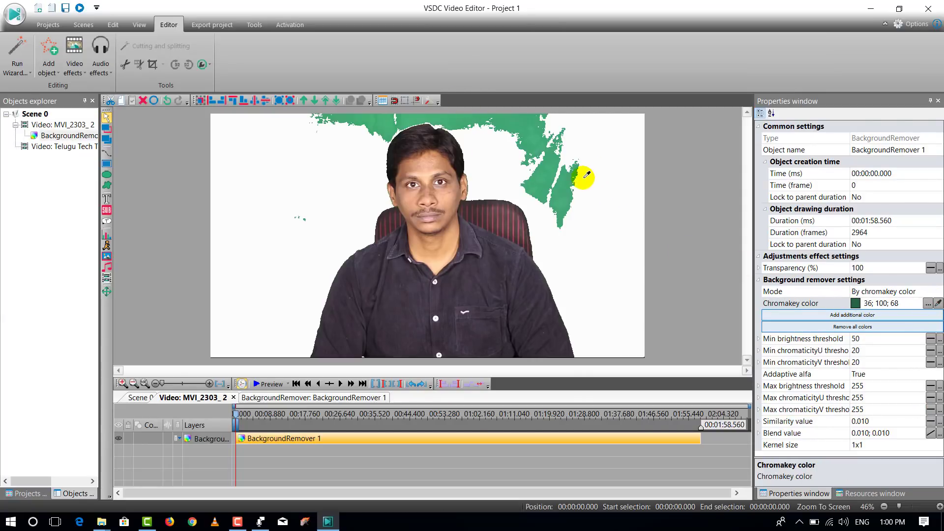
{"action": "left_click", "coordinate": [564, 191]}
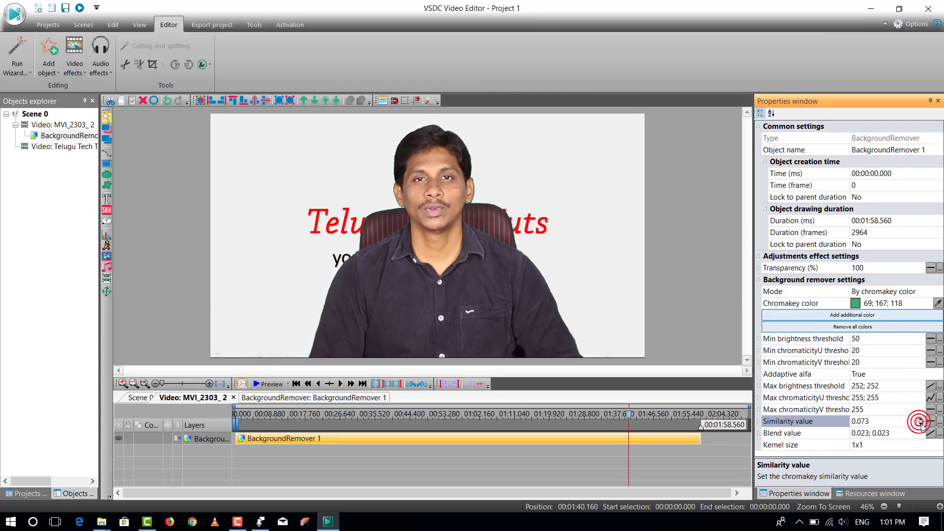
Set the background remover's Similarity value to 0.076 and its Blend value to 0.031; 0.031
{"action": "left_click_drag", "start_coordinate": [921, 424], "coordinate": [921, 421]}
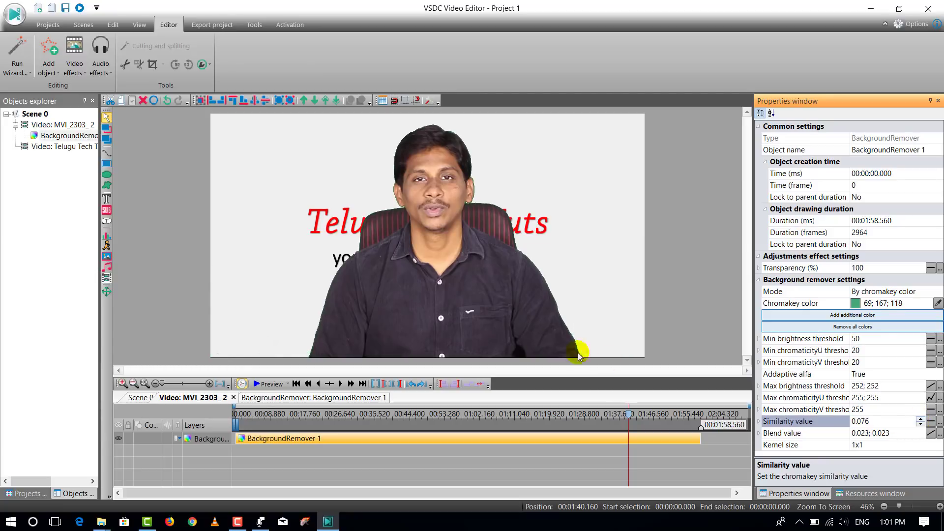
{"action": "left_click", "coordinate": [880, 433]}
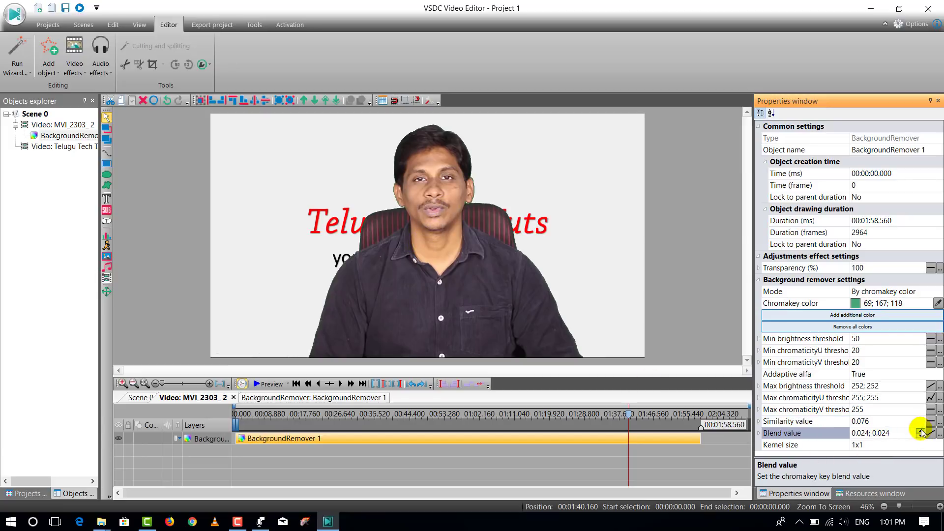
{"action": "left_click_drag", "start_coordinate": [922, 432], "coordinate": [922, 433]}
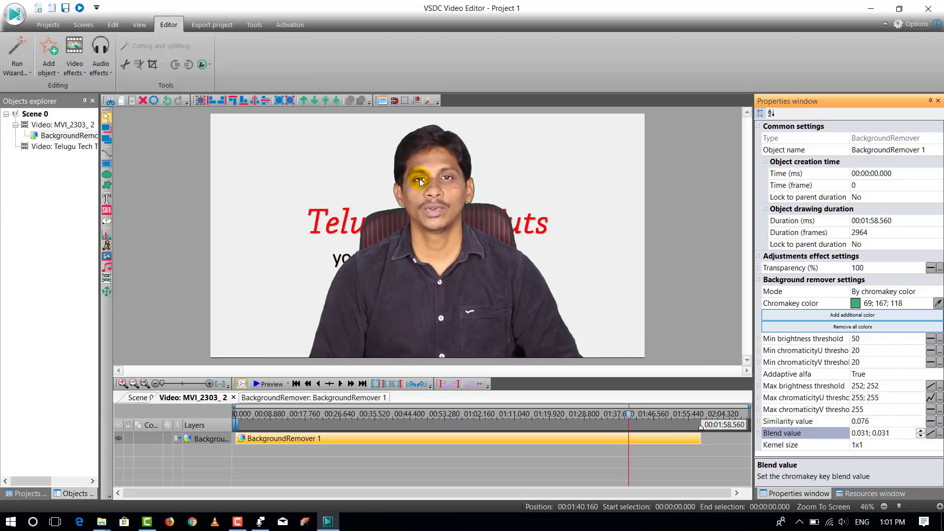
Preview the scene, jump back to an early part of the playback to check the keying, and close the preview
{"action": "left_click", "coordinate": [259, 385]}
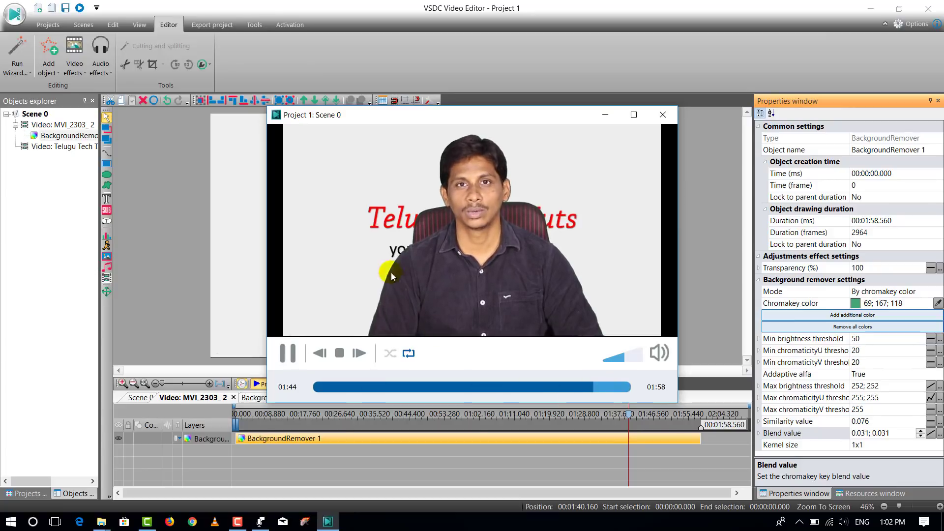
{"action": "left_click", "coordinate": [352, 387]}
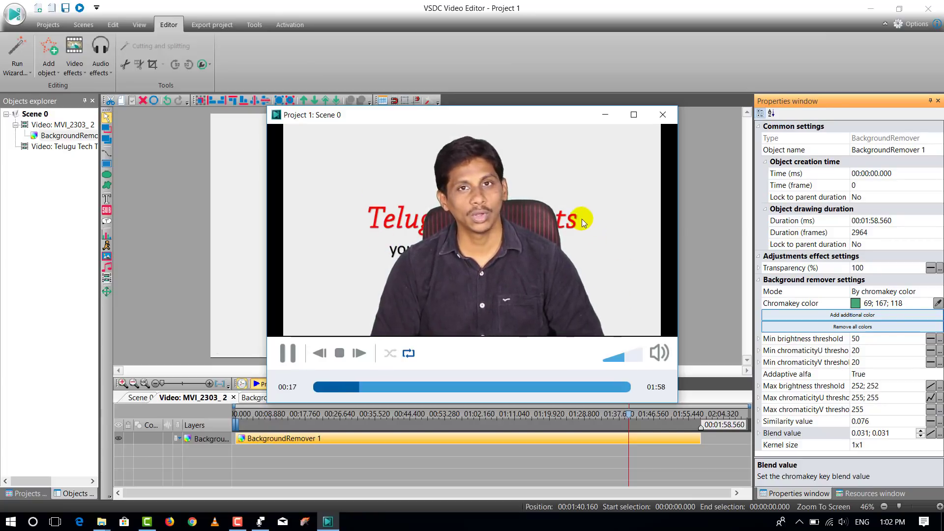
{"action": "left_click", "coordinate": [663, 115]}
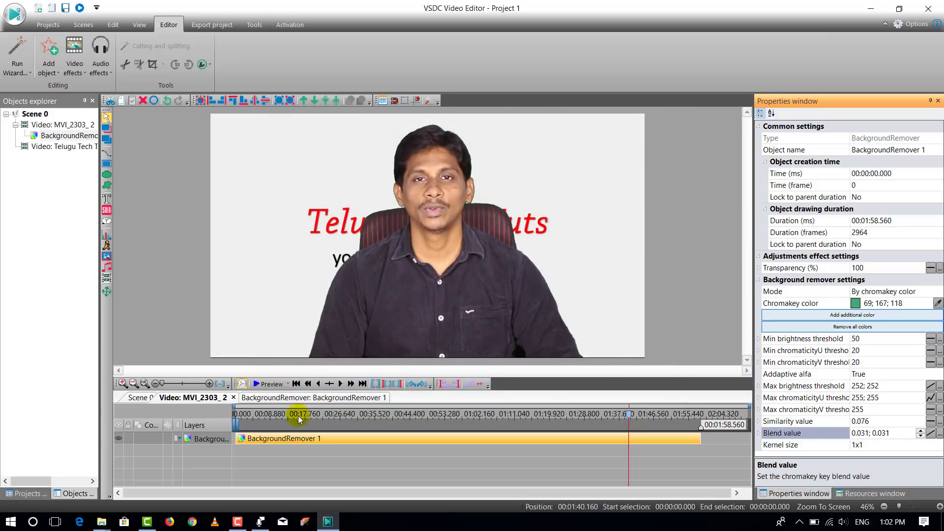
Scrub through the first seconds of the clip to check the keying and leave the playhead at 00:00:07.320
{"action": "left_click", "coordinate": [257, 408]}
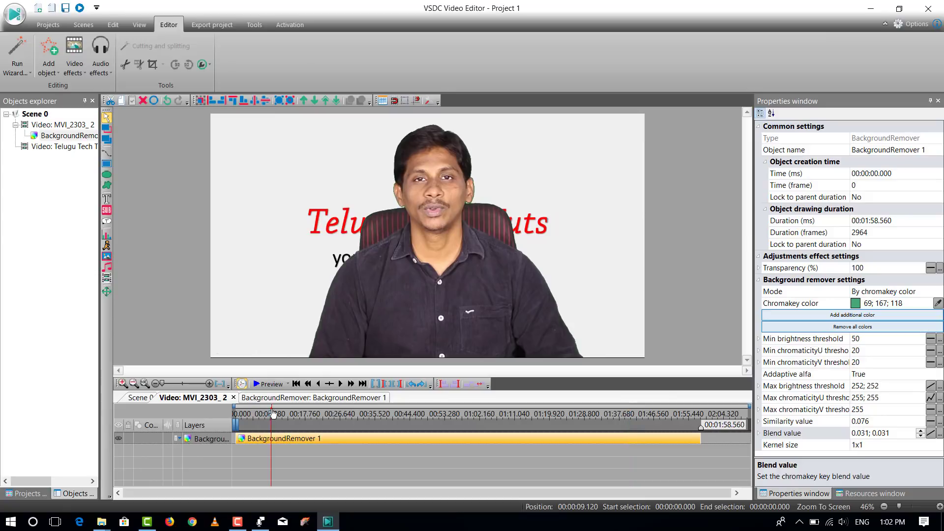
{"action": "left_click", "coordinate": [290, 411]}
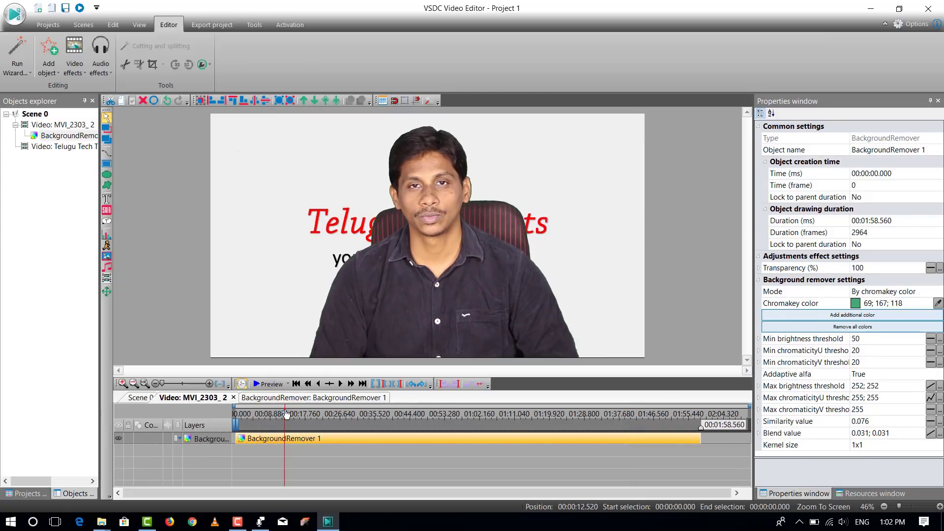
{"action": "left_click_drag", "start_coordinate": [287, 413], "coordinate": [266, 416]}
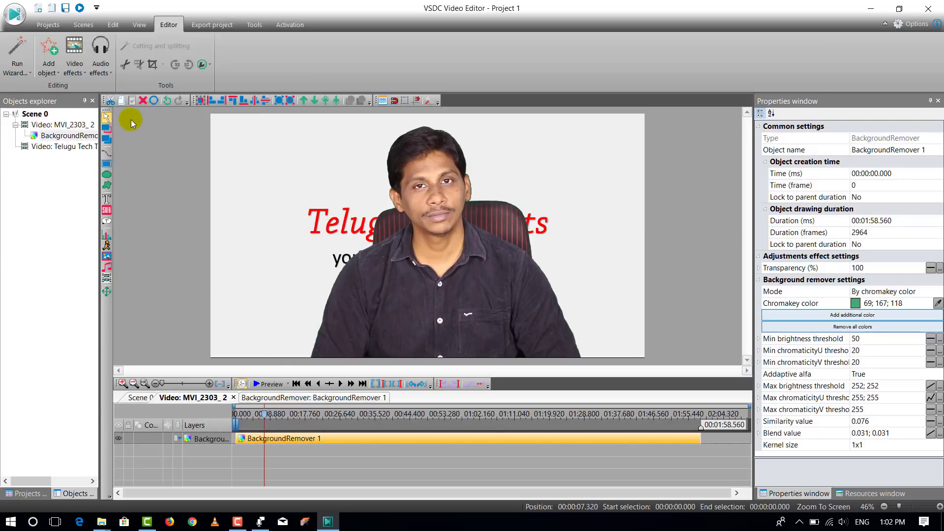
Add a Box blur filter to the MVI_2303 clip, starting at the playhead position with the default settings
{"action": "left_click", "coordinate": [81, 71]}
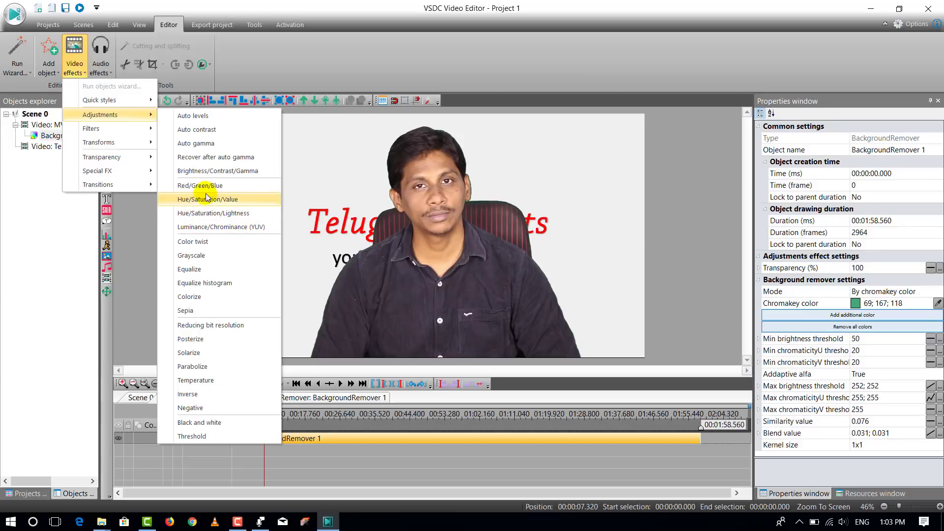
{"action": "mouse_move", "coordinate": [122, 131]}
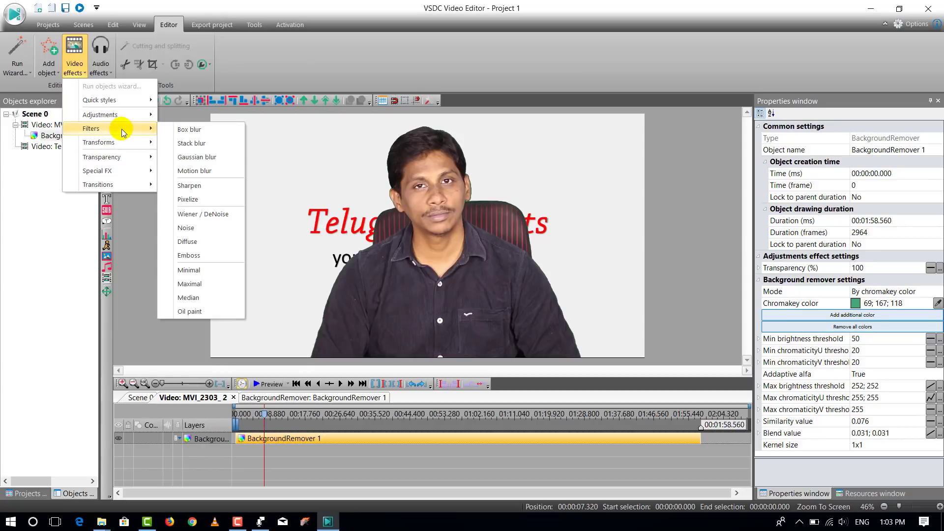
{"action": "left_click", "coordinate": [182, 131]}
{"action": "left_click", "coordinate": [594, 323]}
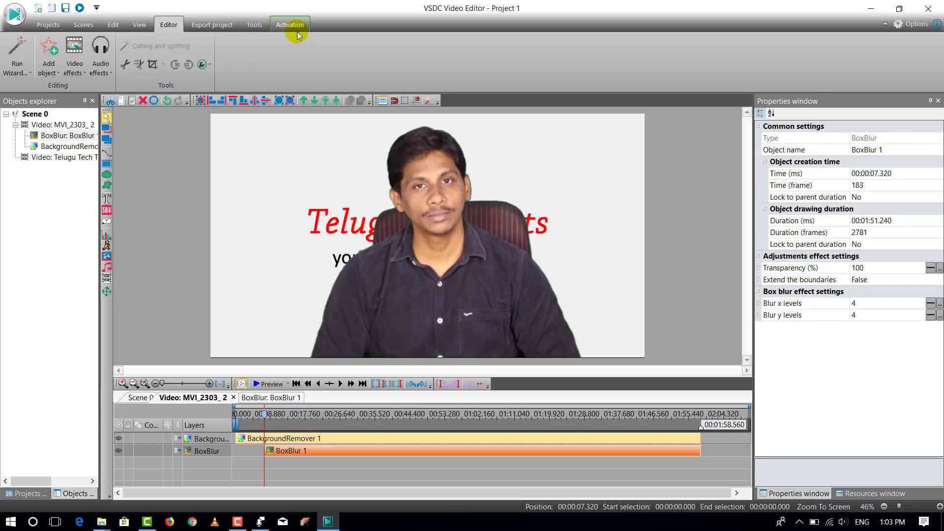
Export the project for PC as Project 1.avi with the High Quality XviD MPEG4 profile
{"action": "left_click", "coordinate": [210, 27]}
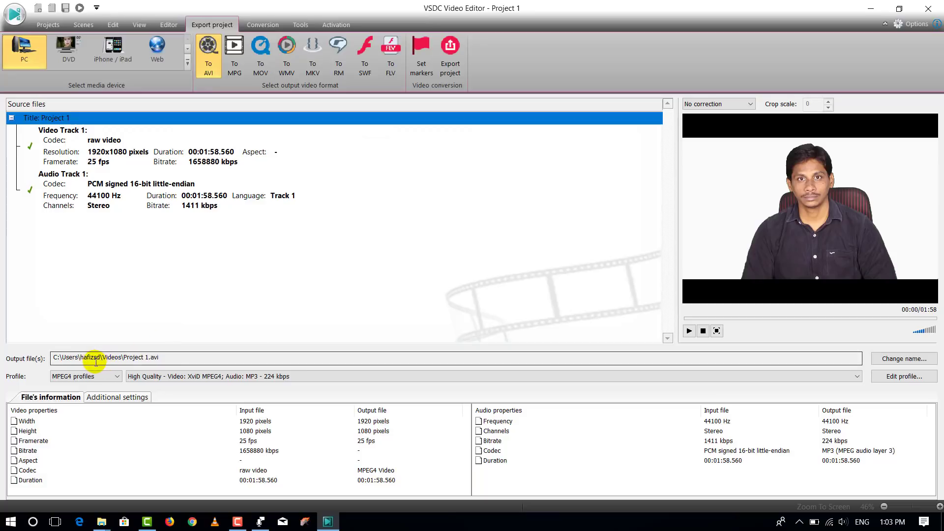
{"action": "double_click", "coordinate": [133, 357]}
{"action": "left_click", "coordinate": [218, 357]}
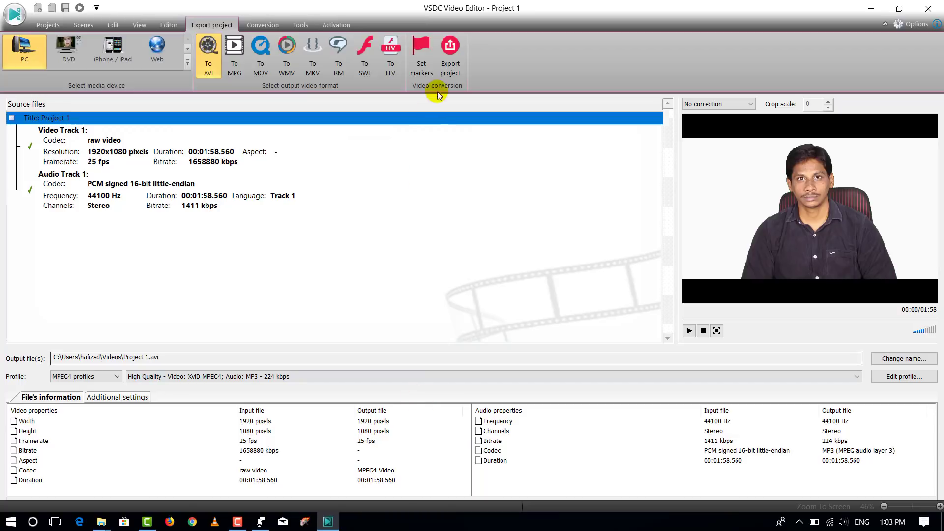
{"action": "left_click", "coordinate": [449, 70]}
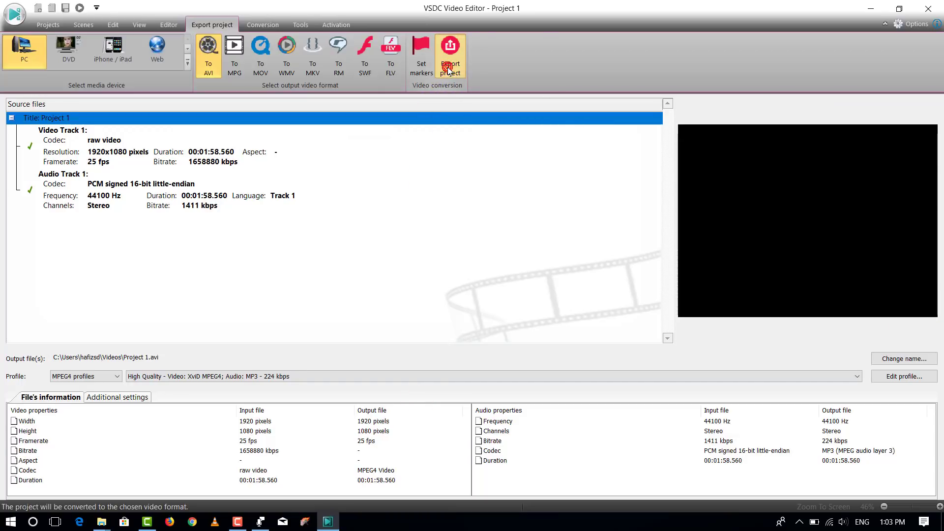